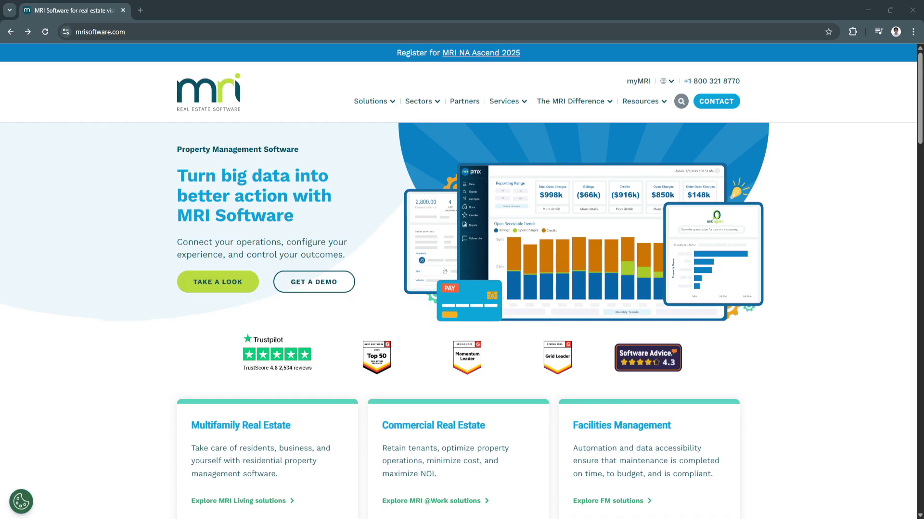
{"action": "scroll", "coordinate": [462, 288], "scroll_direction": "down", "scroll_amount": 1}
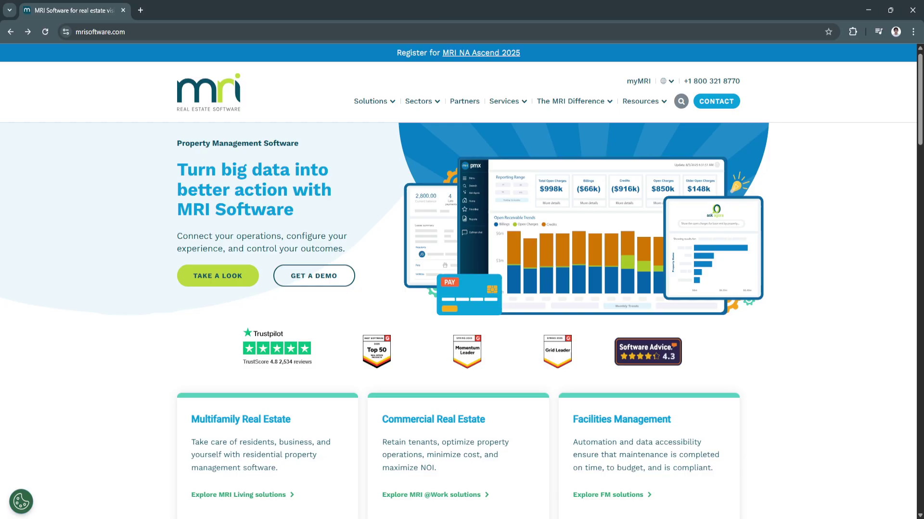
{"action": "scroll", "coordinate": [463, 289], "scroll_direction": "down", "scroll_amount": 1}
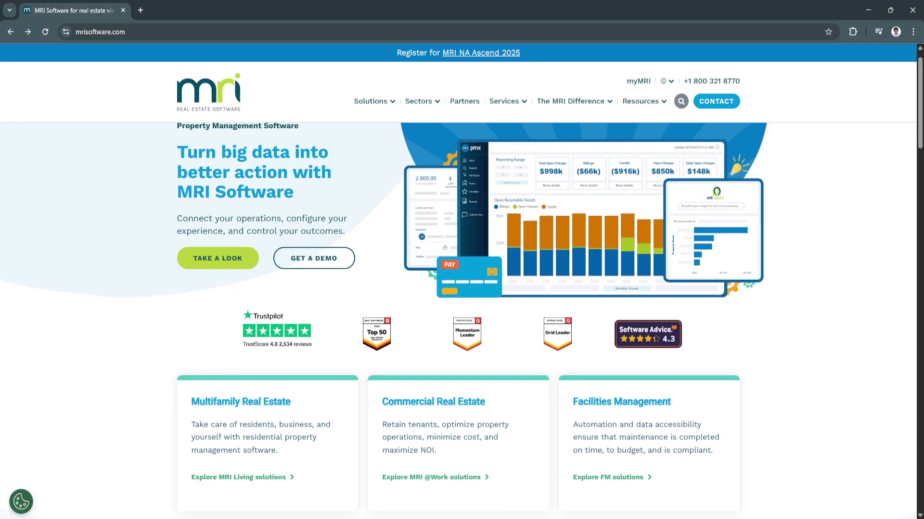
{"action": "scroll", "coordinate": [462, 288], "scroll_direction": "down", "scroll_amount": 1}
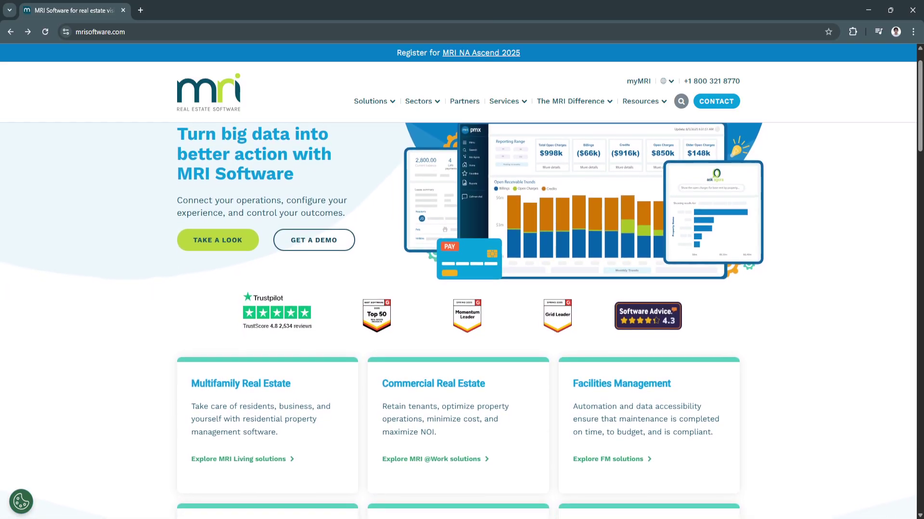
{"action": "scroll", "coordinate": [462, 289], "scroll_direction": "down", "scroll_amount": 1}
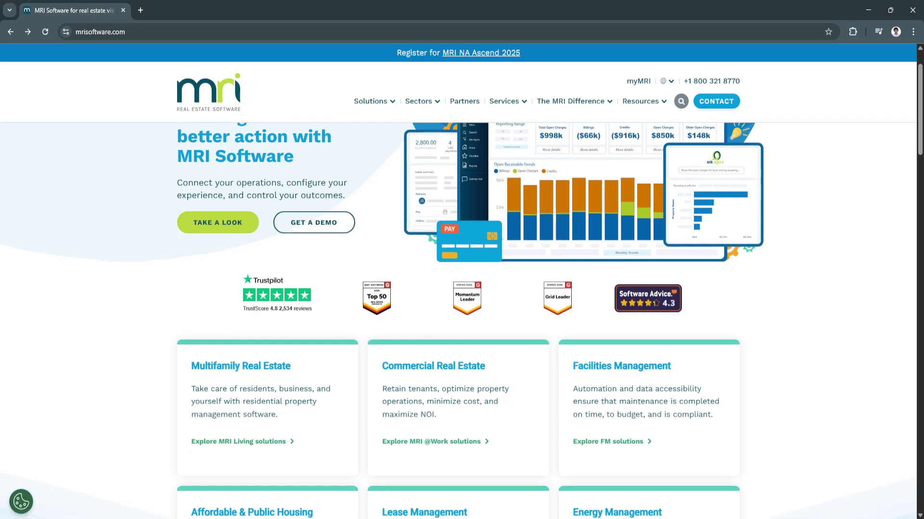
{"action": "scroll", "coordinate": [462, 288], "scroll_direction": "down", "scroll_amount": 1}
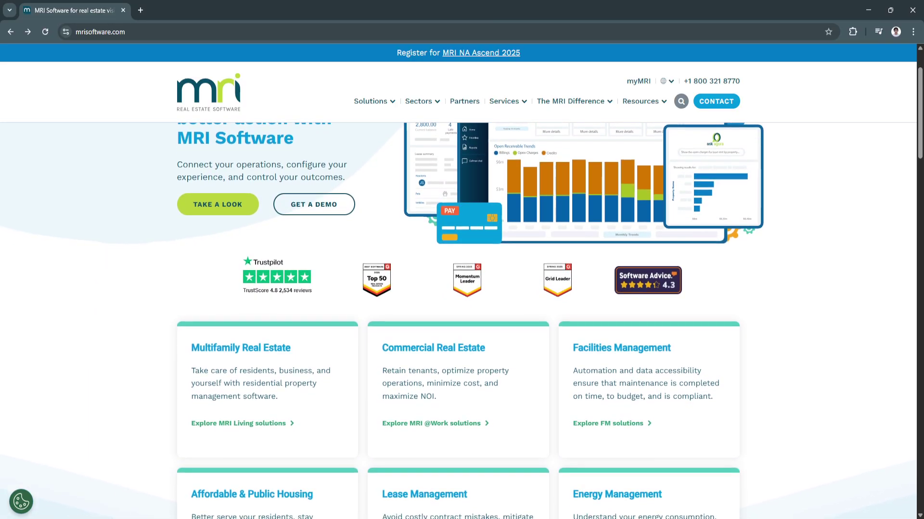
{"action": "scroll", "coordinate": [462, 288], "scroll_direction": "down", "scroll_amount": 1}
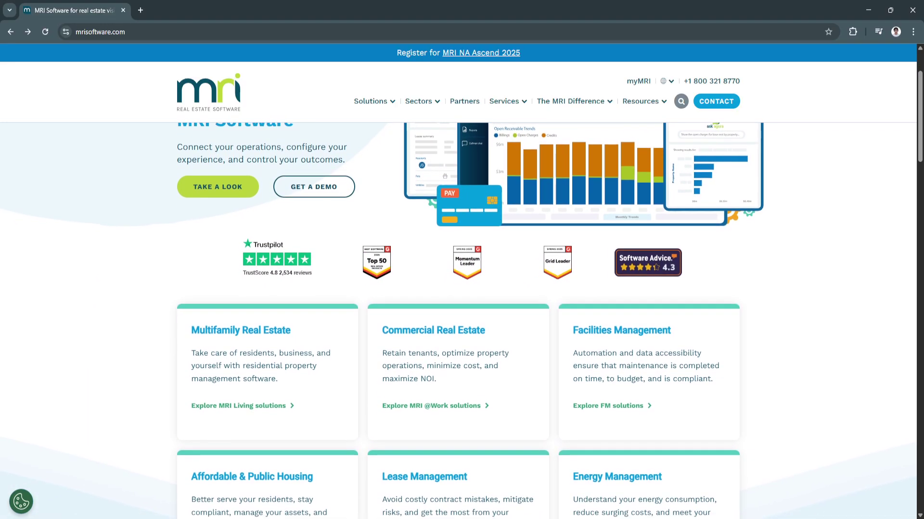
{"action": "scroll", "coordinate": [461, 288], "scroll_direction": "down", "scroll_amount": 1}
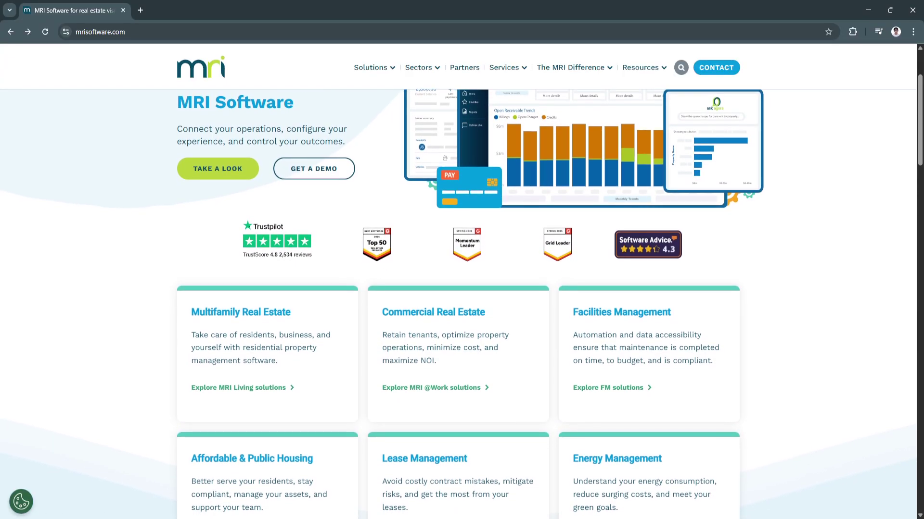
{"action": "scroll", "coordinate": [462, 288], "scroll_direction": "down", "scroll_amount": 1}
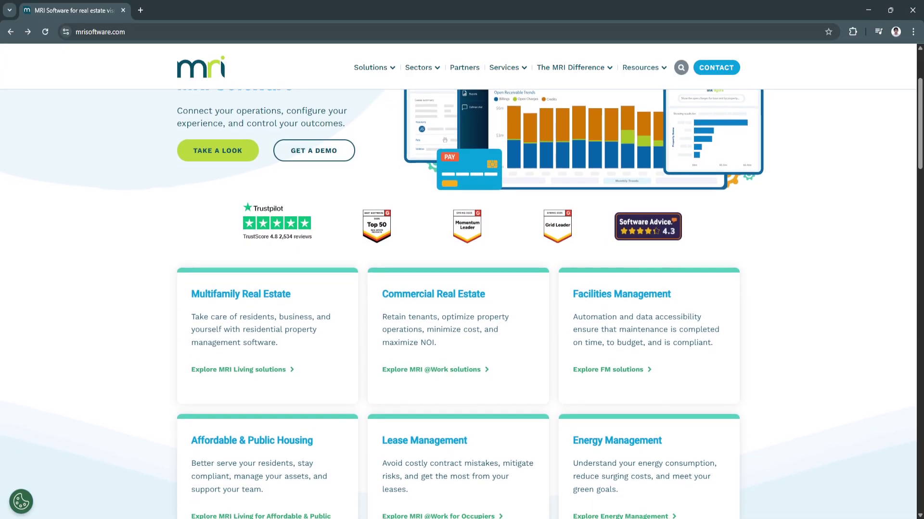
{"action": "scroll", "coordinate": [462, 289], "scroll_direction": "down", "scroll_amount": 1}
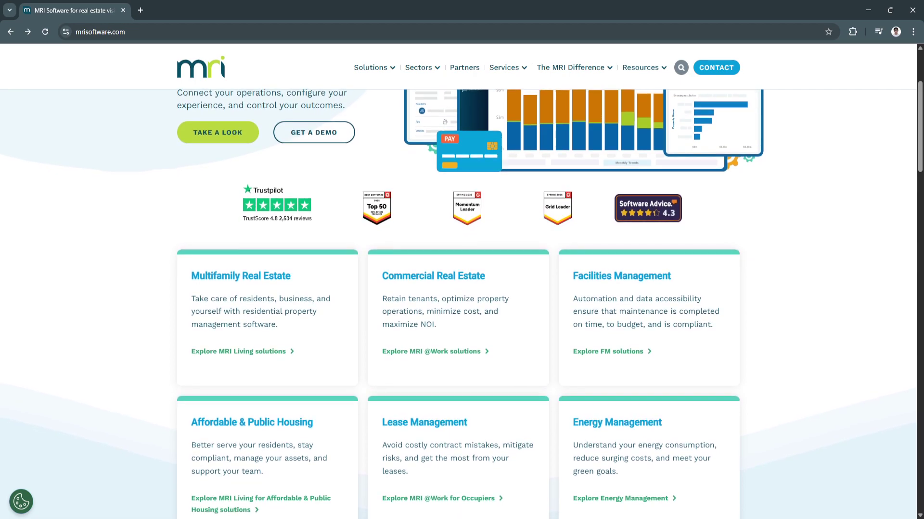
{"action": "scroll", "coordinate": [462, 289], "scroll_direction": "down", "scroll_amount": 1}
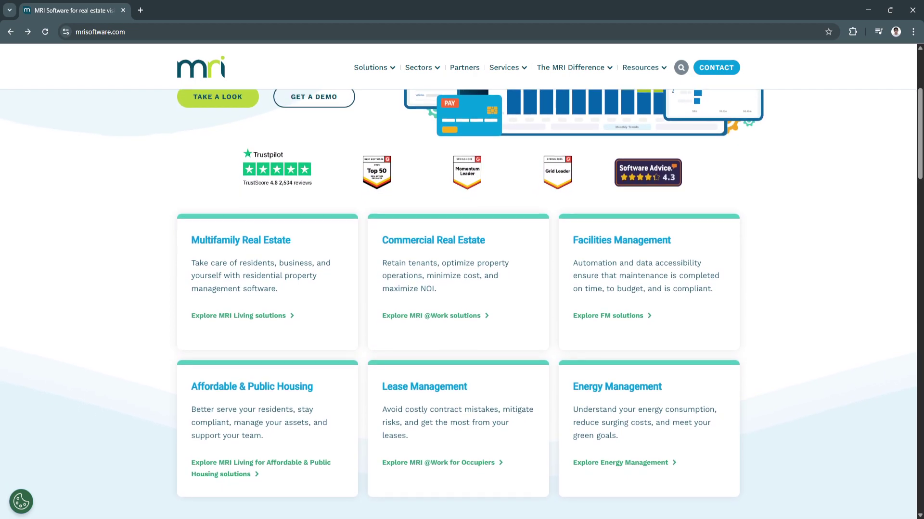
{"action": "scroll", "coordinate": [462, 289], "scroll_direction": "down", "scroll_amount": 1}
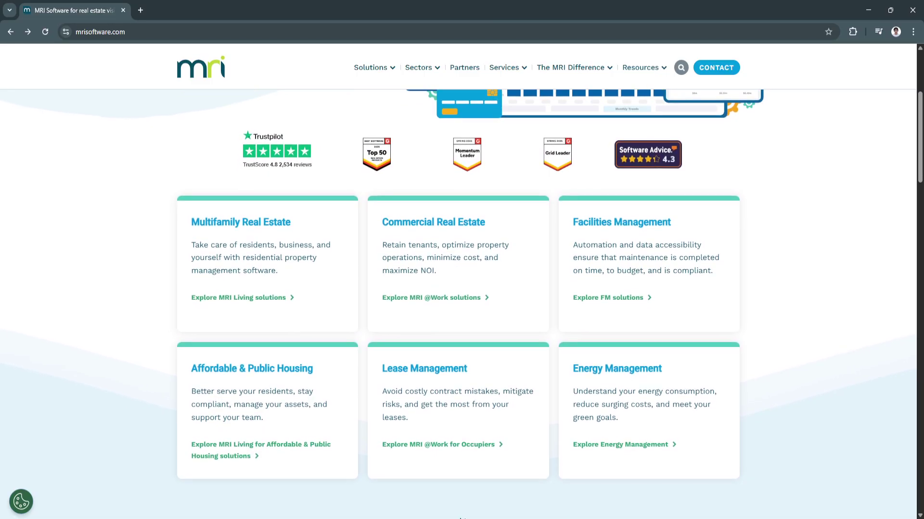
{"action": "scroll", "coordinate": [461, 289], "scroll_direction": "down", "scroll_amount": 1}
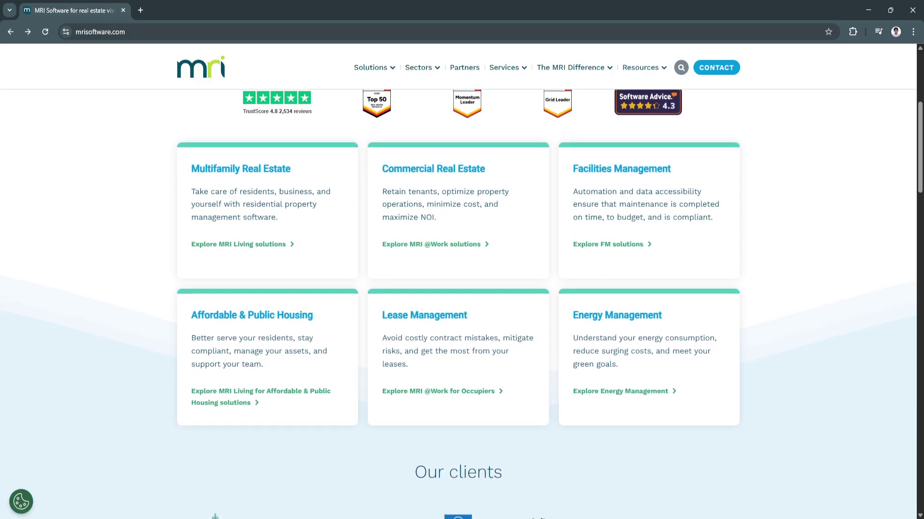
{"action": "scroll", "coordinate": [462, 289], "scroll_direction": "down", "scroll_amount": 1}
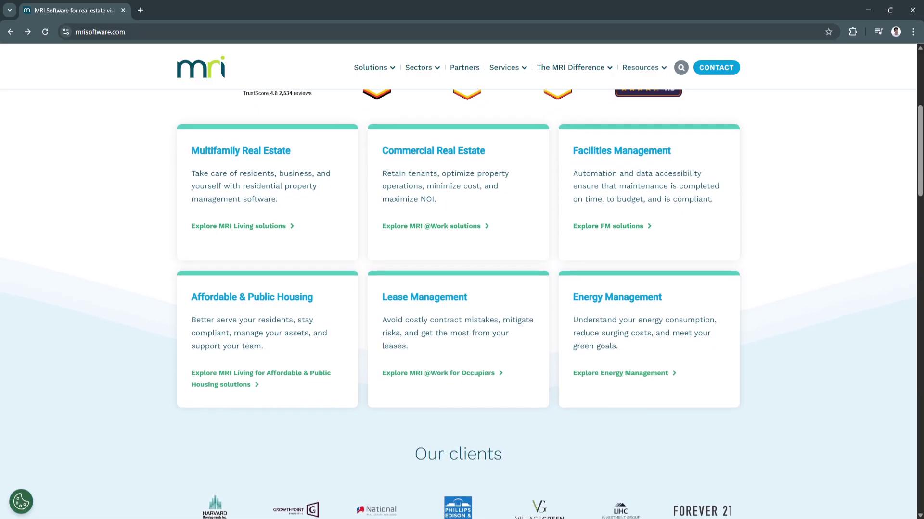
{"action": "scroll", "coordinate": [461, 289], "scroll_direction": "down", "scroll_amount": 1}
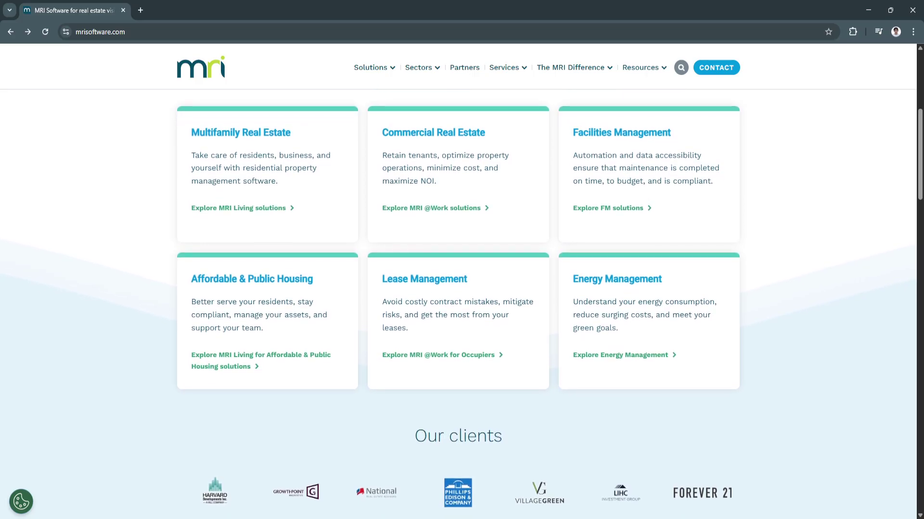
{"action": "scroll", "coordinate": [461, 289], "scroll_direction": "down", "scroll_amount": 1}
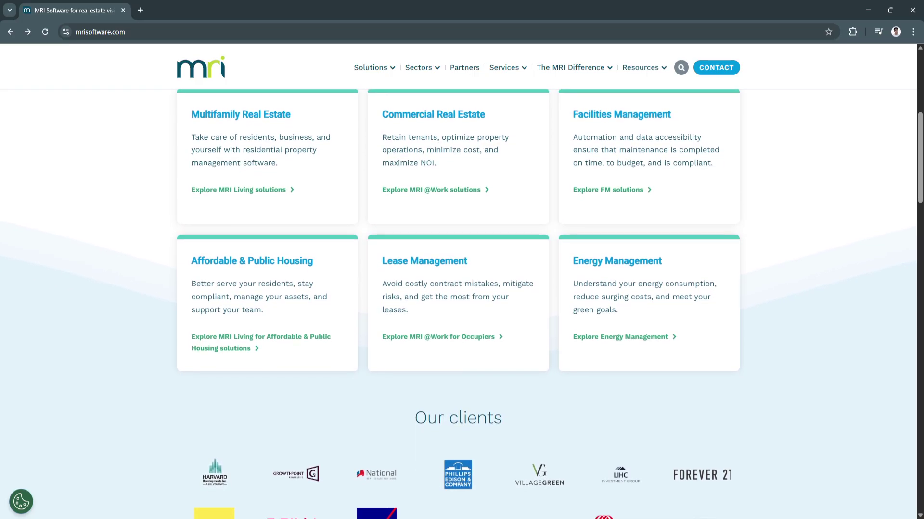
{"action": "scroll", "coordinate": [462, 289], "scroll_direction": "down", "scroll_amount": 1}
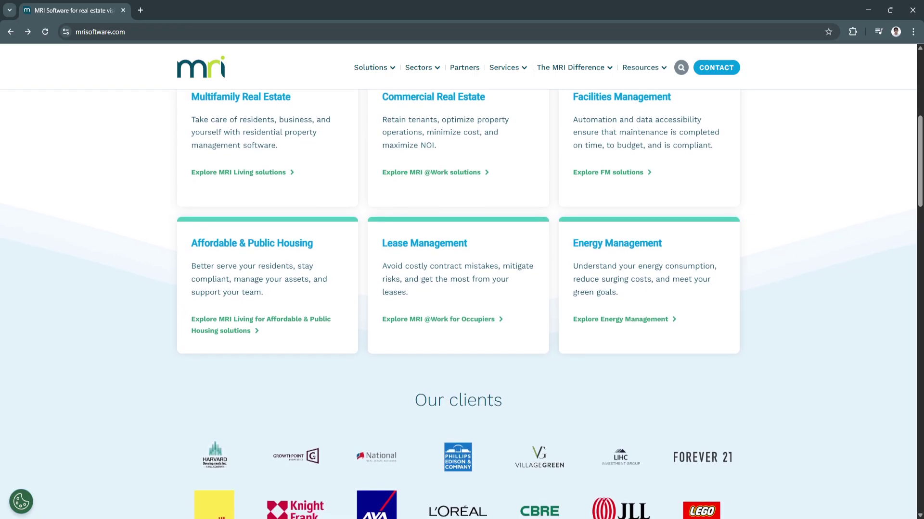
{"action": "scroll", "coordinate": [462, 289], "scroll_direction": "down", "scroll_amount": 1}
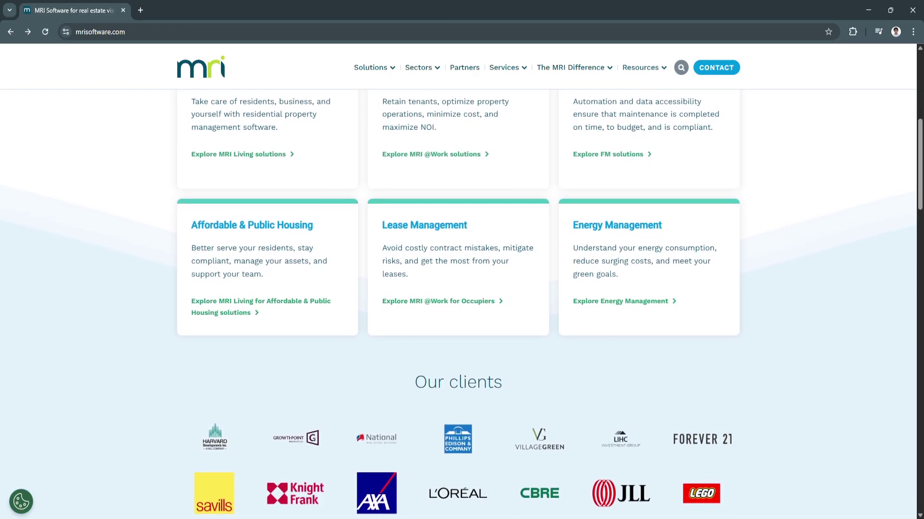
{"action": "scroll", "coordinate": [463, 289], "scroll_direction": "down", "scroll_amount": 1}
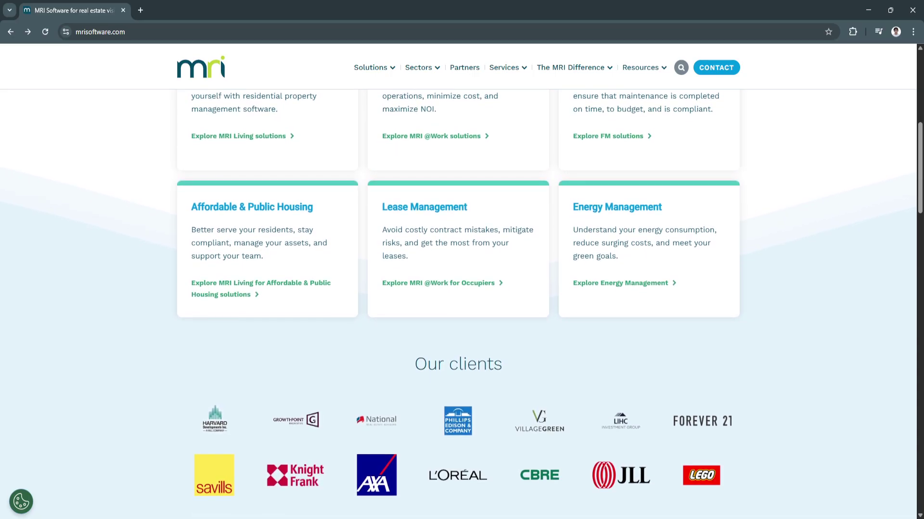
{"action": "scroll", "coordinate": [462, 289], "scroll_direction": "down", "scroll_amount": 1}
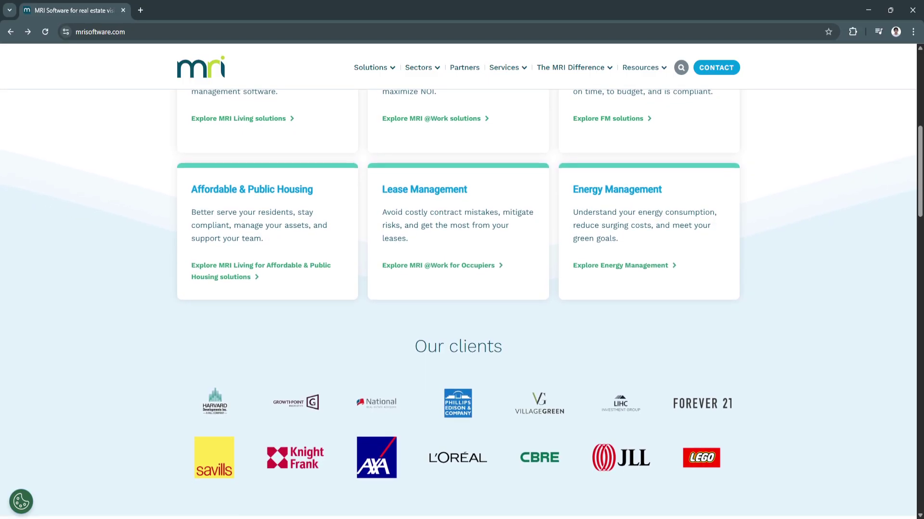
{"action": "scroll", "coordinate": [461, 289], "scroll_direction": "down", "scroll_amount": 1}
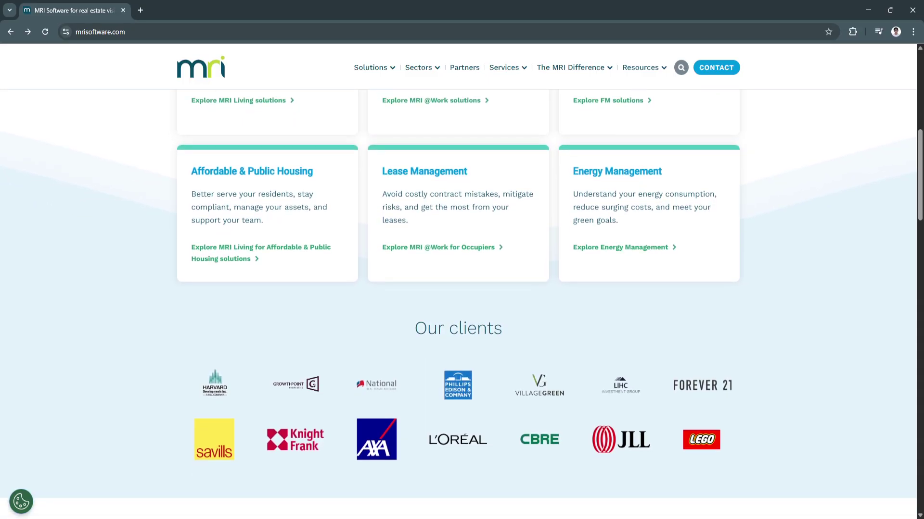
{"action": "scroll", "coordinate": [462, 289], "scroll_direction": "down", "scroll_amount": 1}
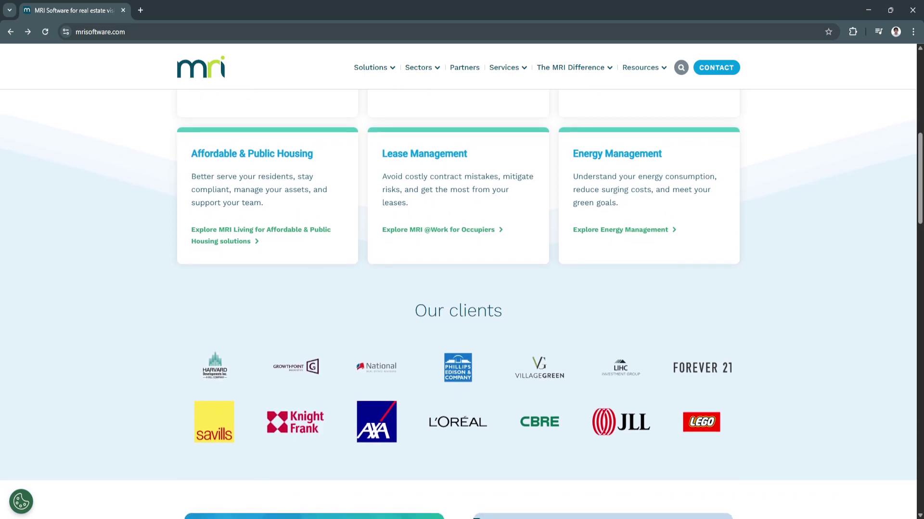
{"action": "scroll", "coordinate": [462, 289], "scroll_direction": "down", "scroll_amount": 1}
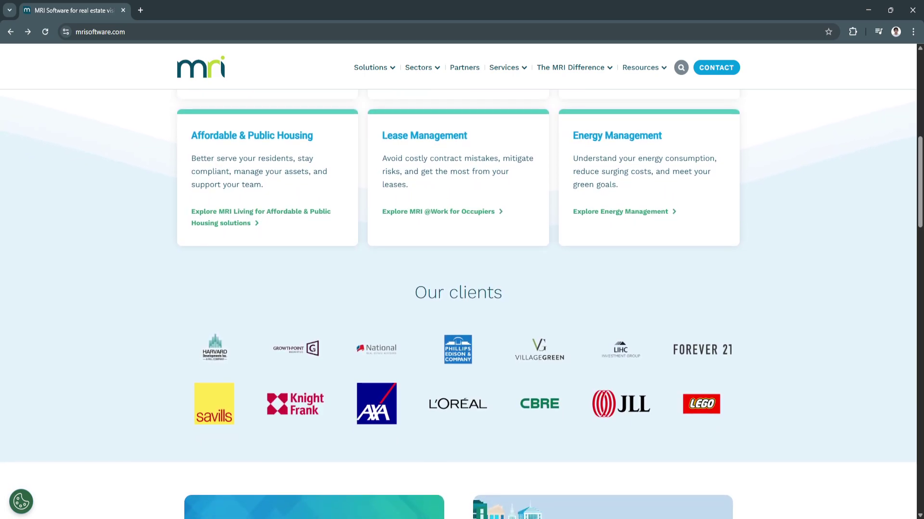
{"action": "scroll", "coordinate": [463, 288], "scroll_direction": "down", "scroll_amount": 1}
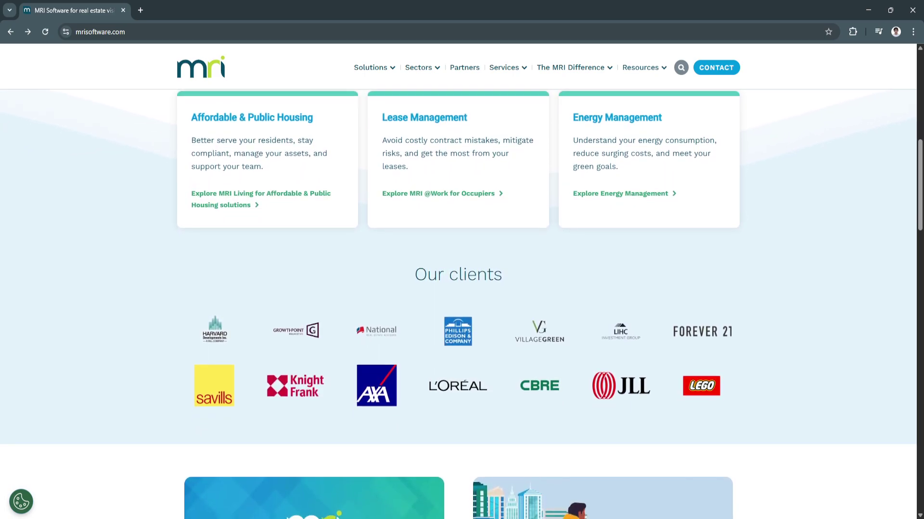
{"action": "scroll", "coordinate": [462, 289], "scroll_direction": "down", "scroll_amount": 1}
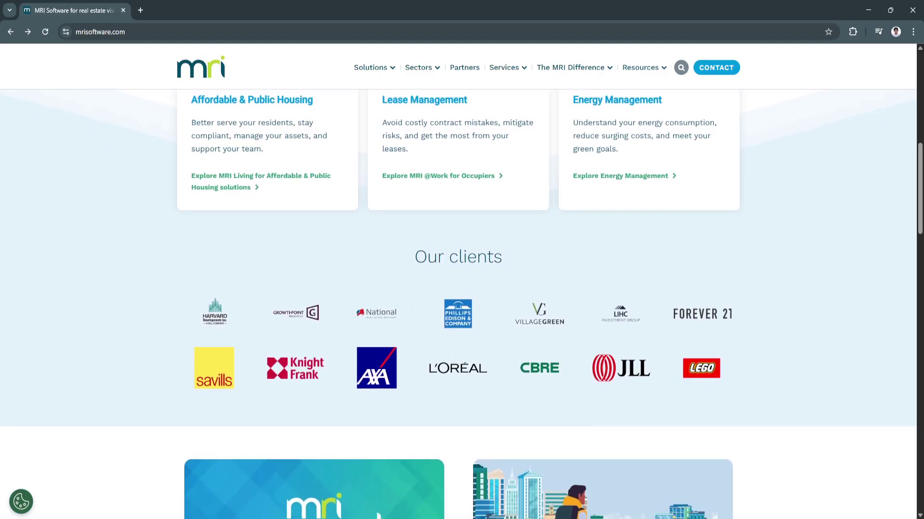
{"action": "scroll", "coordinate": [462, 288], "scroll_direction": "down", "scroll_amount": 1}
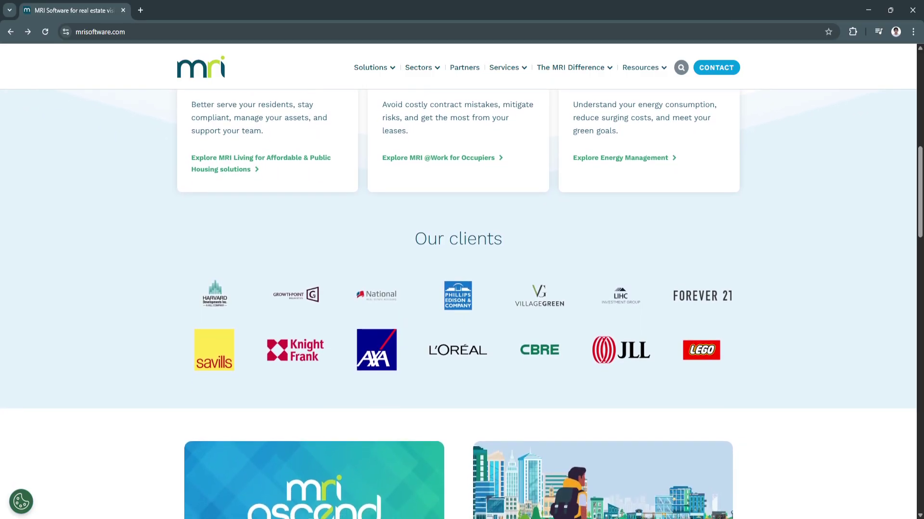
{"action": "scroll", "coordinate": [462, 289], "scroll_direction": "down", "scroll_amount": 1}
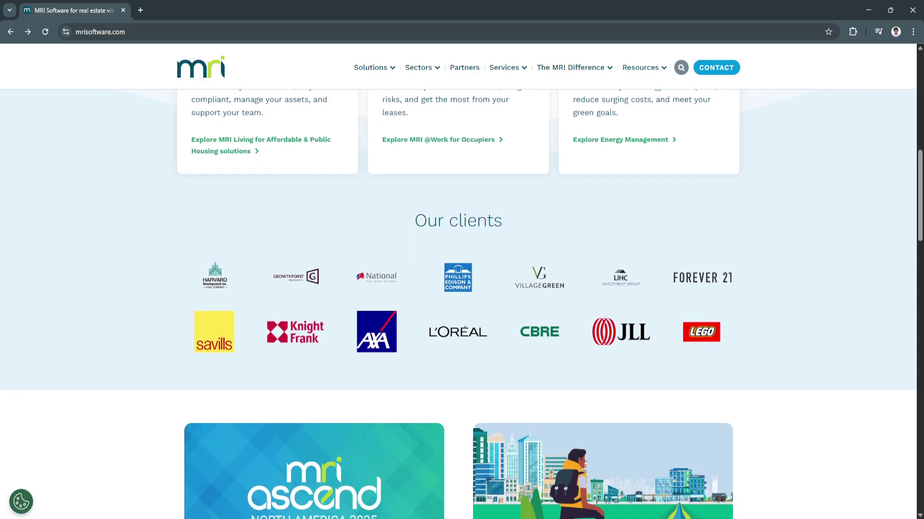
{"action": "scroll", "coordinate": [462, 289], "scroll_direction": "down", "scroll_amount": 1}
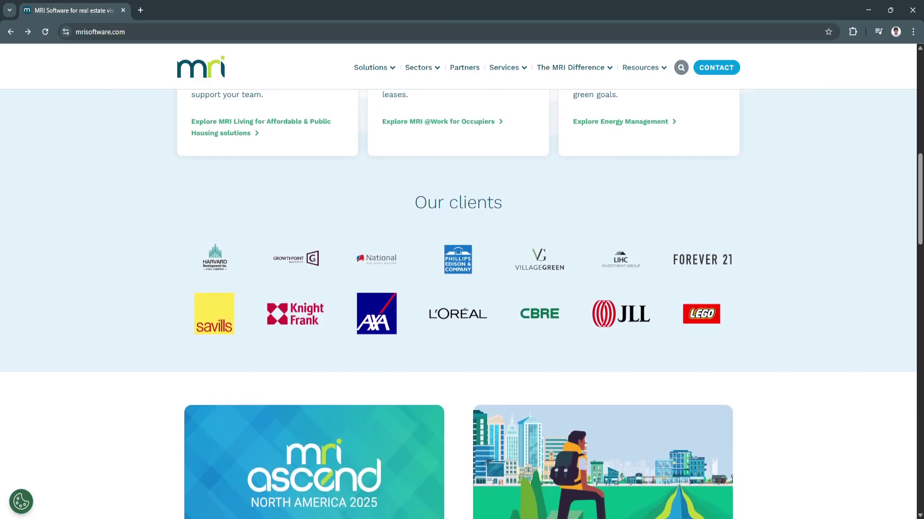
{"action": "scroll", "coordinate": [462, 289], "scroll_direction": "down", "scroll_amount": 1}
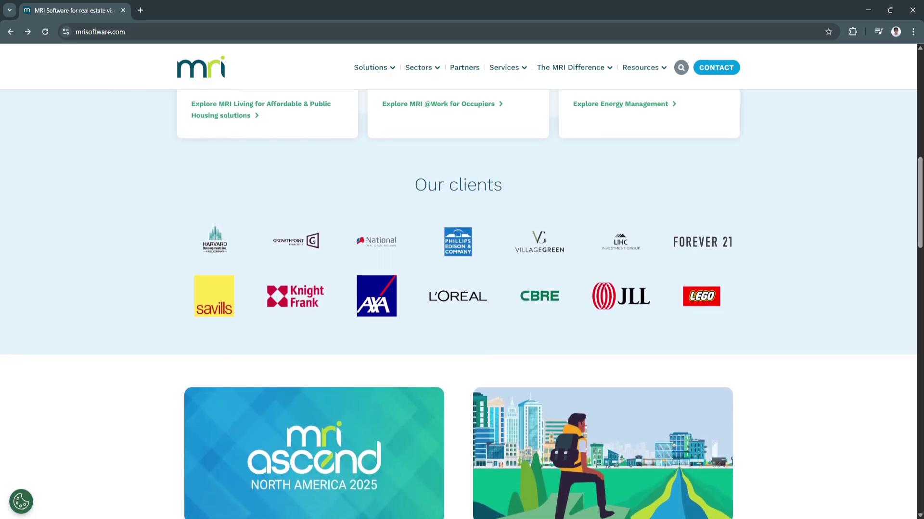
{"action": "scroll", "coordinate": [461, 289], "scroll_direction": "down", "scroll_amount": 1}
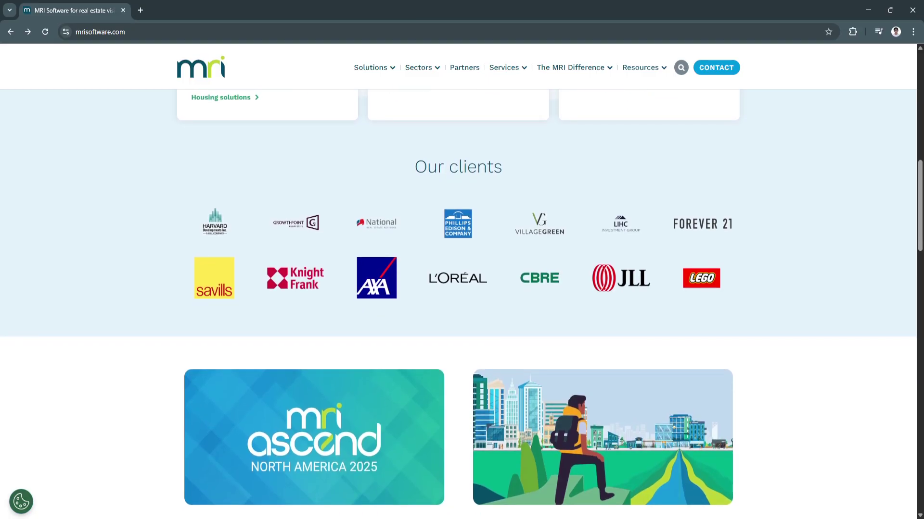
{"action": "scroll", "coordinate": [462, 289], "scroll_direction": "down", "scroll_amount": 1}
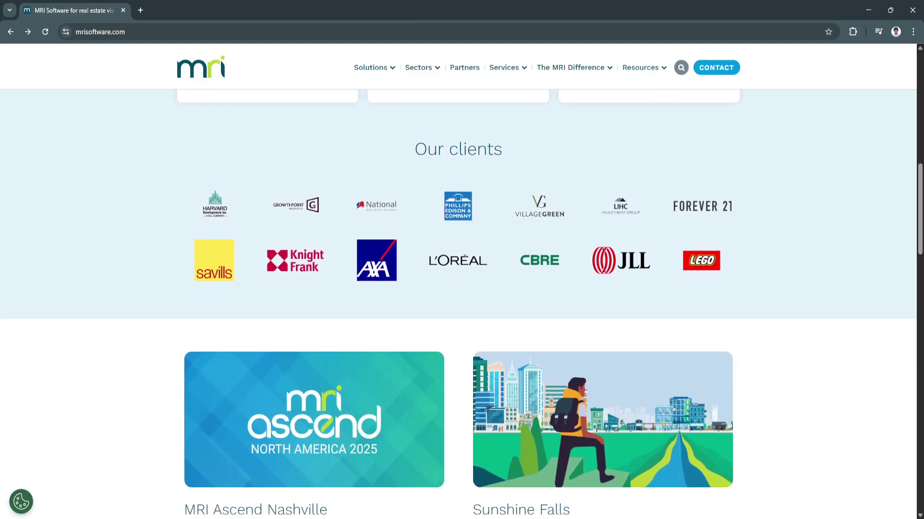
{"action": "scroll", "coordinate": [462, 288], "scroll_direction": "down", "scroll_amount": 1}
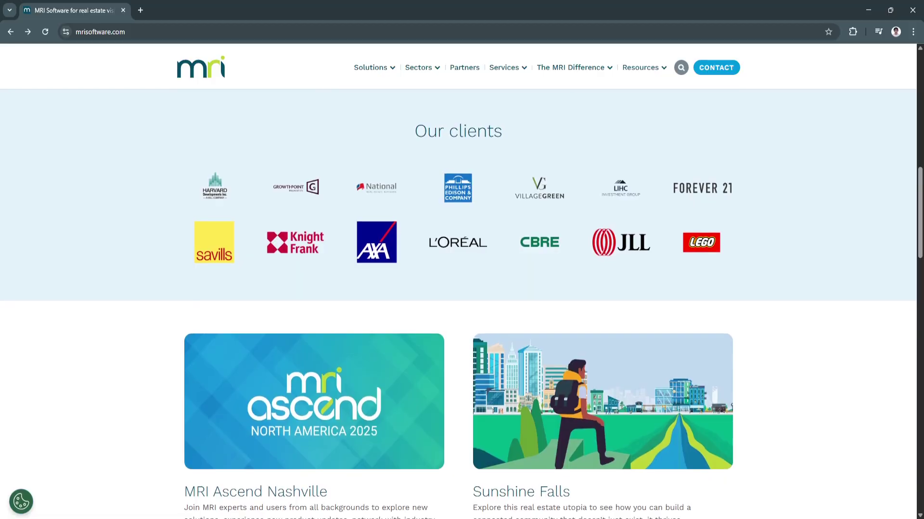
{"action": "scroll", "coordinate": [462, 289], "scroll_direction": "down", "scroll_amount": 1}
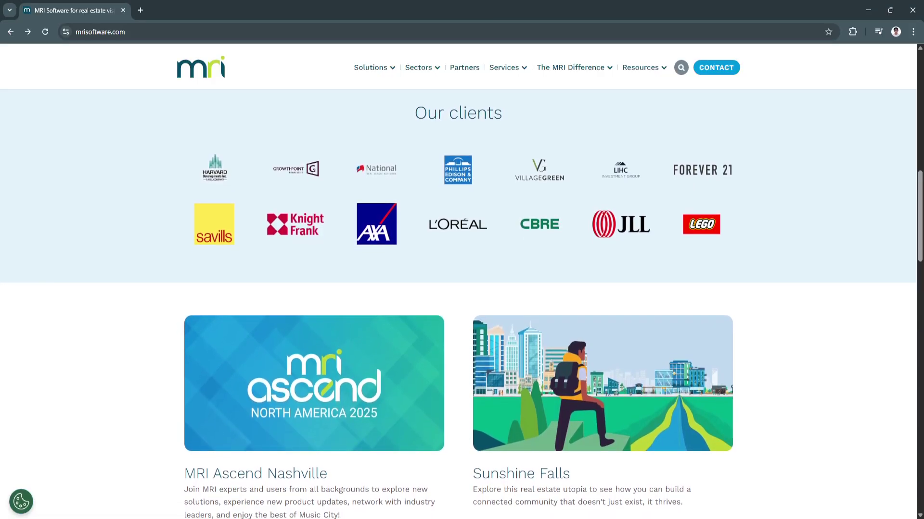
{"action": "scroll", "coordinate": [462, 289], "scroll_direction": "down", "scroll_amount": 1}
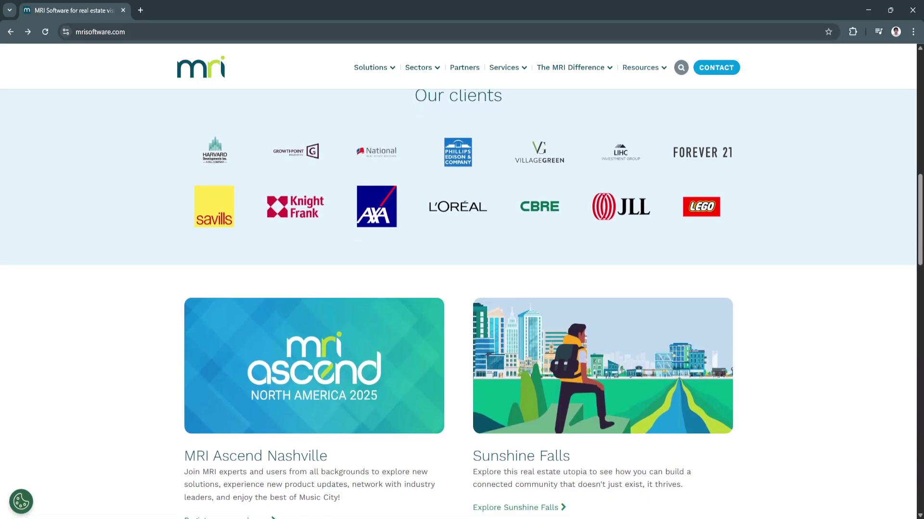
{"action": "scroll", "coordinate": [462, 289], "scroll_direction": "down", "scroll_amount": 1}
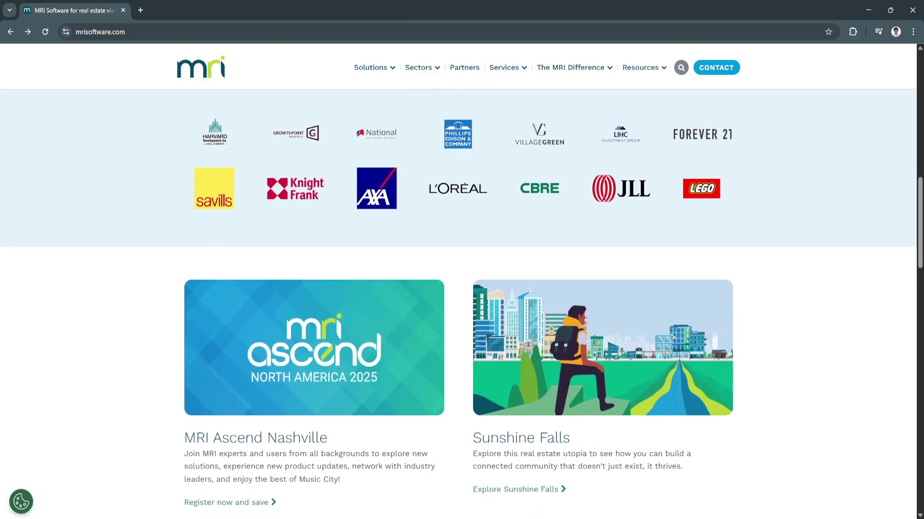
{"action": "scroll", "coordinate": [462, 288], "scroll_direction": "down", "scroll_amount": 1}
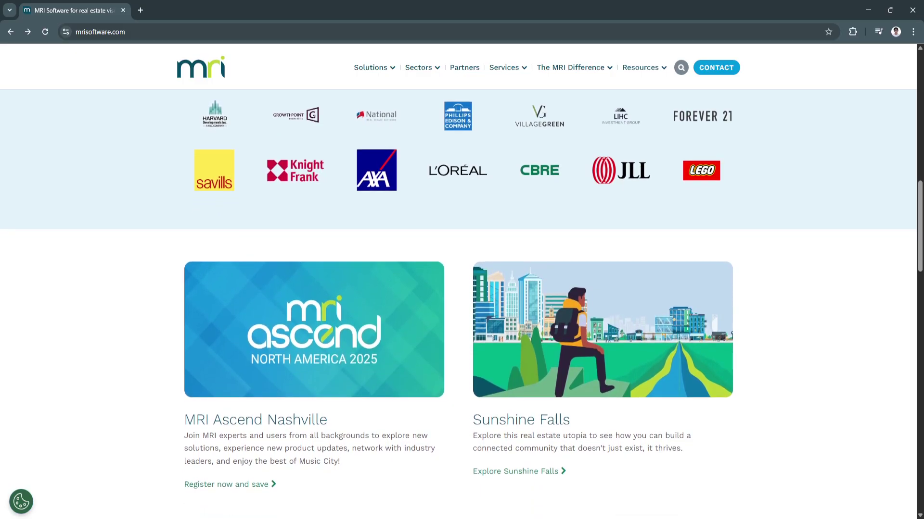
{"action": "scroll", "coordinate": [461, 288], "scroll_direction": "down", "scroll_amount": 1}
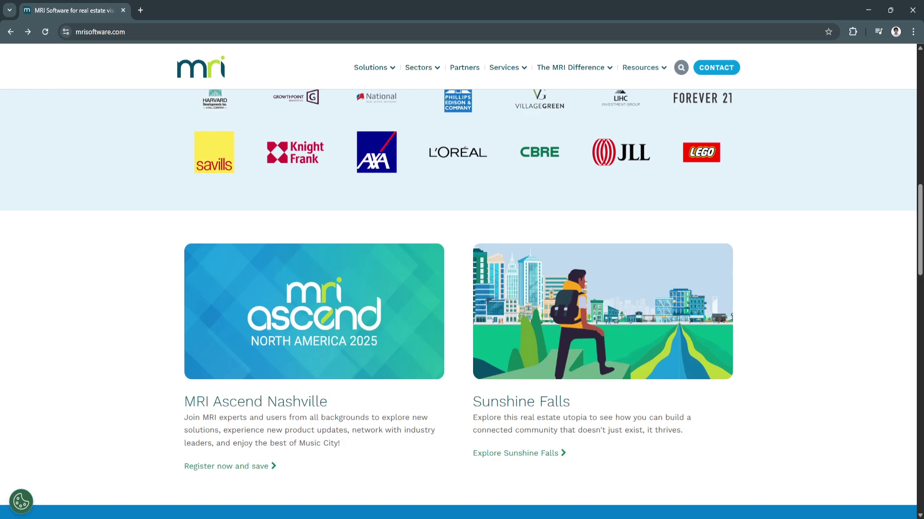
{"action": "scroll", "coordinate": [462, 289], "scroll_direction": "down", "scroll_amount": 1}
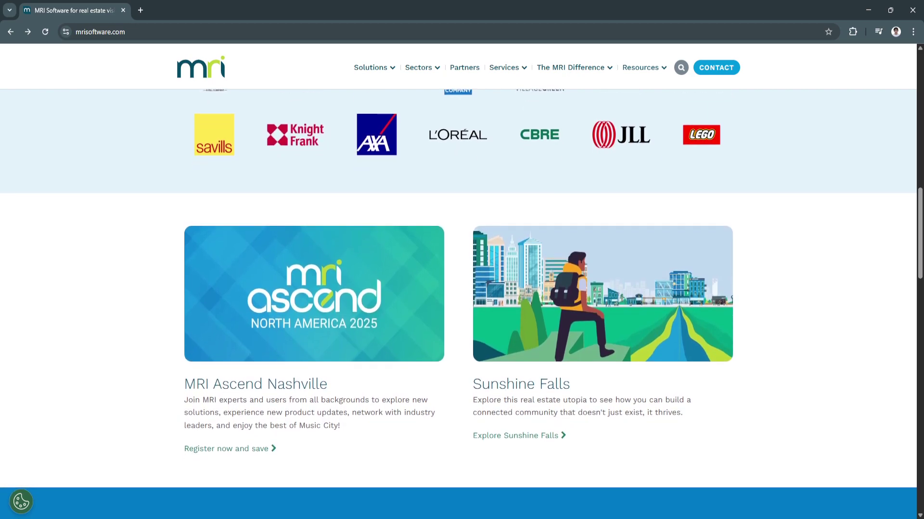
{"action": "scroll", "coordinate": [461, 289], "scroll_direction": "down", "scroll_amount": 1}
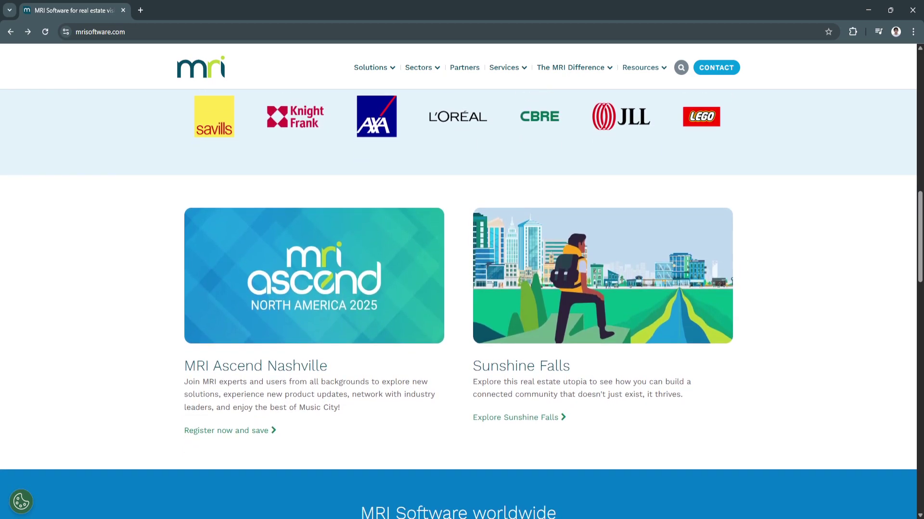
{"action": "scroll", "coordinate": [462, 288], "scroll_direction": "down", "scroll_amount": 1}
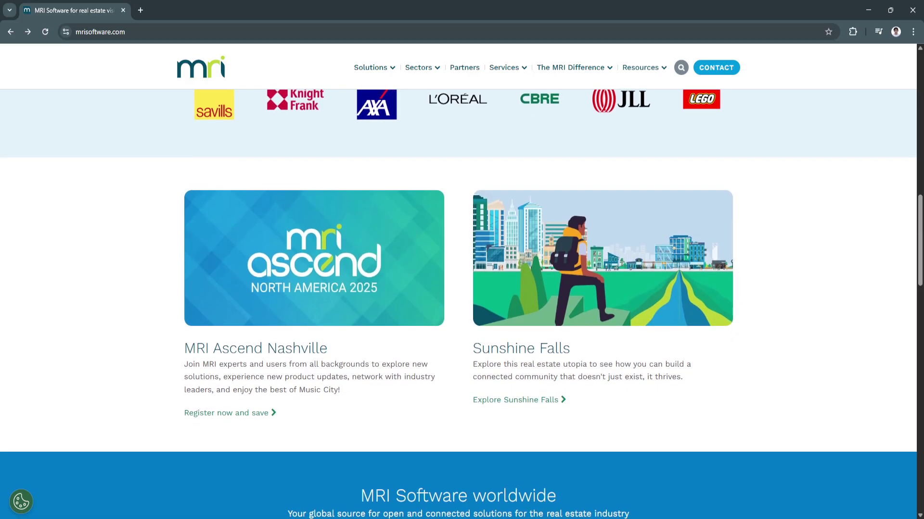
{"action": "scroll", "coordinate": [461, 290], "scroll_direction": "down", "scroll_amount": 1}
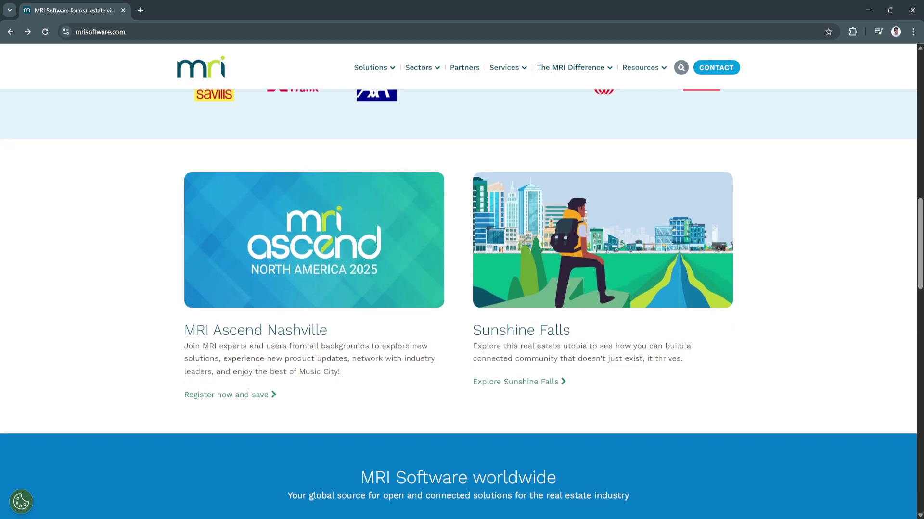
{"action": "scroll", "coordinate": [462, 289], "scroll_direction": "down", "scroll_amount": 1}
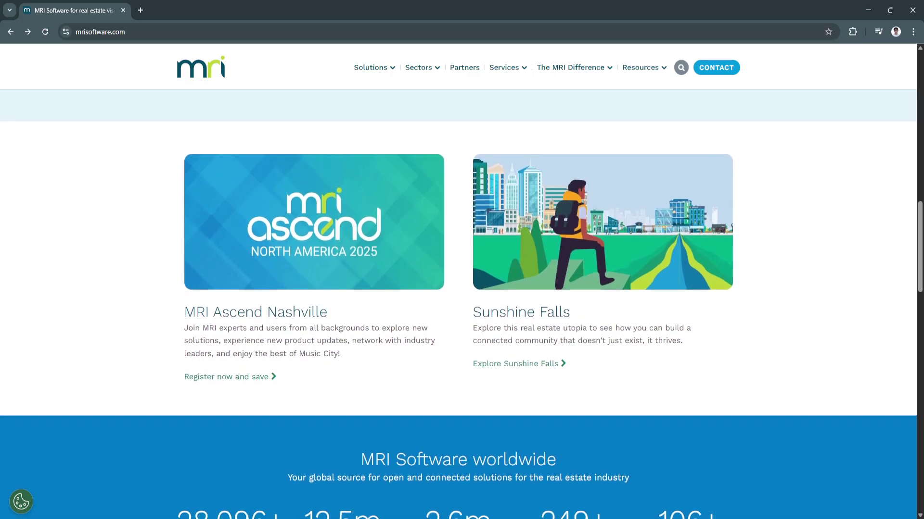
{"action": "scroll", "coordinate": [461, 288], "scroll_direction": "down", "scroll_amount": 1}
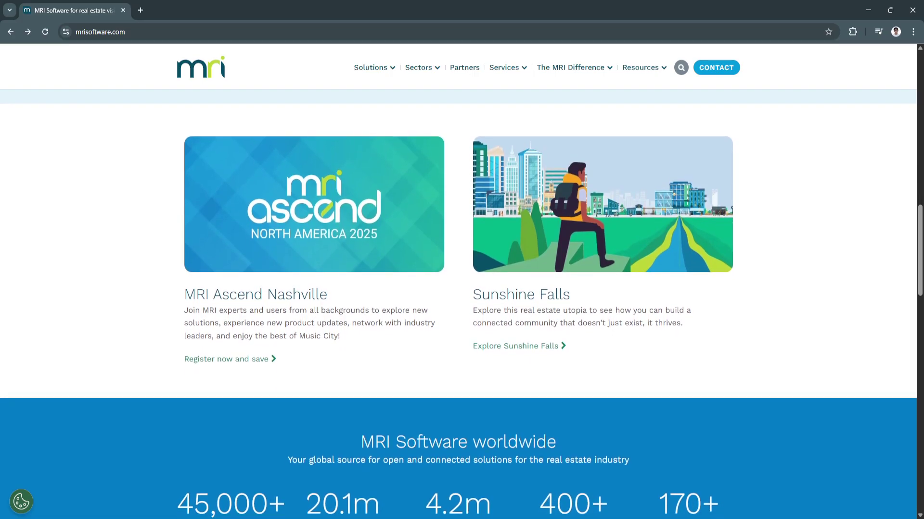
{"action": "scroll", "coordinate": [461, 290], "scroll_direction": "down", "scroll_amount": 1}
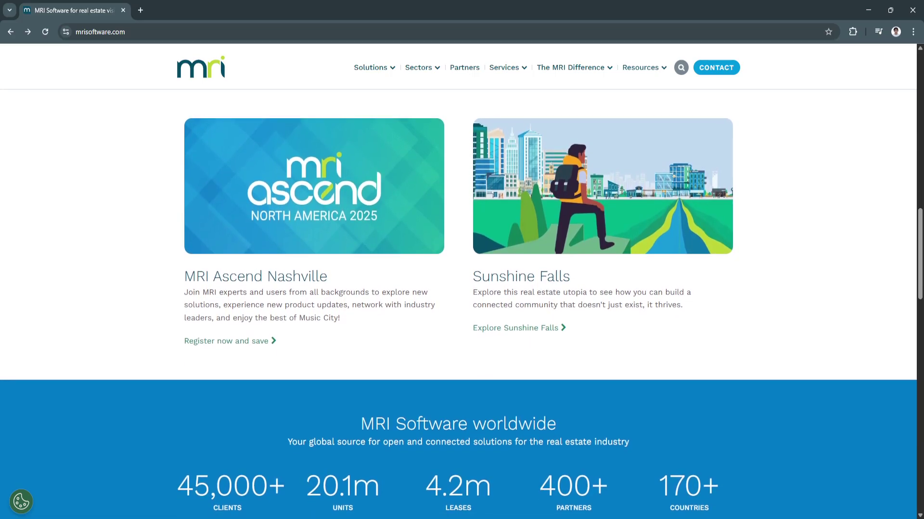
{"action": "scroll", "coordinate": [462, 289], "scroll_direction": "down", "scroll_amount": 1}
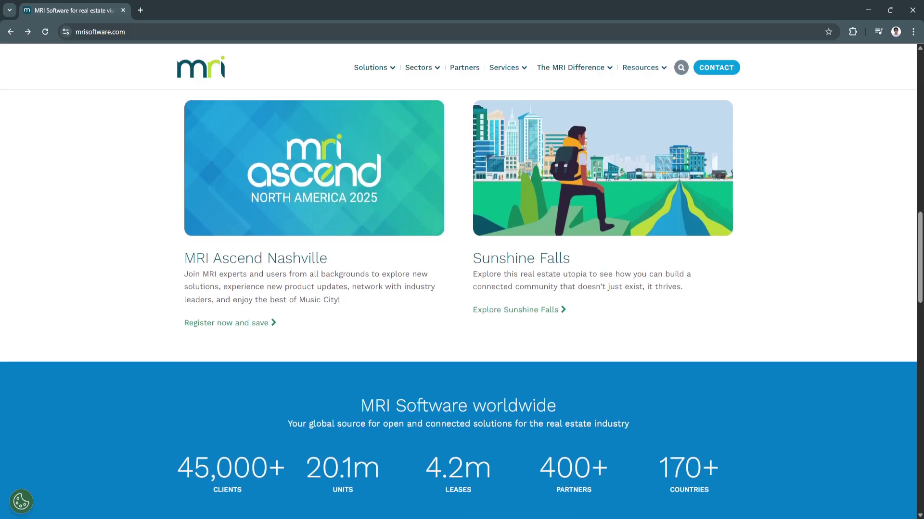
{"action": "scroll", "coordinate": [461, 290], "scroll_direction": "down", "scroll_amount": 1}
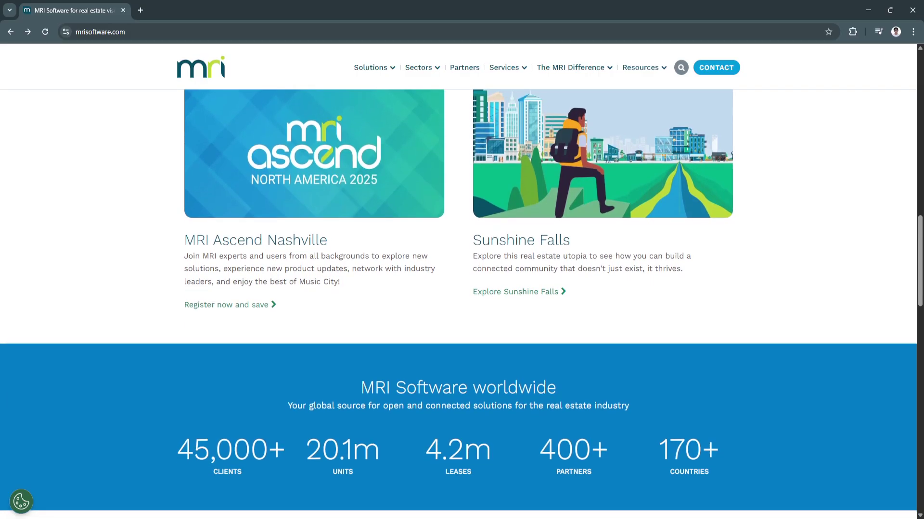
{"action": "scroll", "coordinate": [462, 288], "scroll_direction": "down", "scroll_amount": 1}
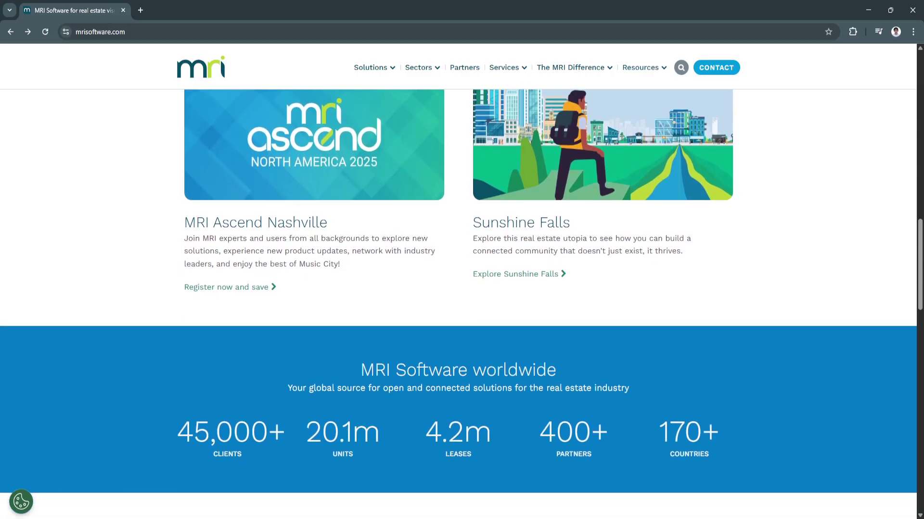
{"action": "scroll", "coordinate": [461, 289], "scroll_direction": "down", "scroll_amount": 1}
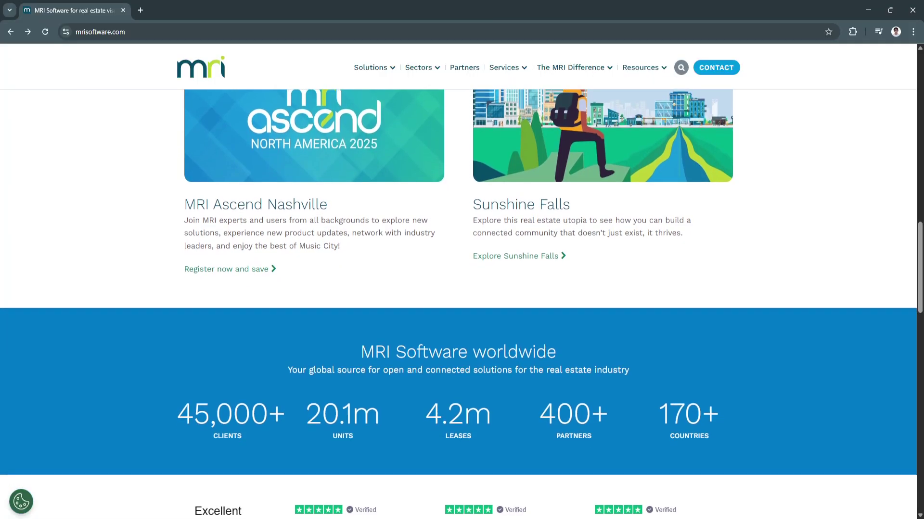
{"action": "scroll", "coordinate": [462, 289], "scroll_direction": "down", "scroll_amount": 1}
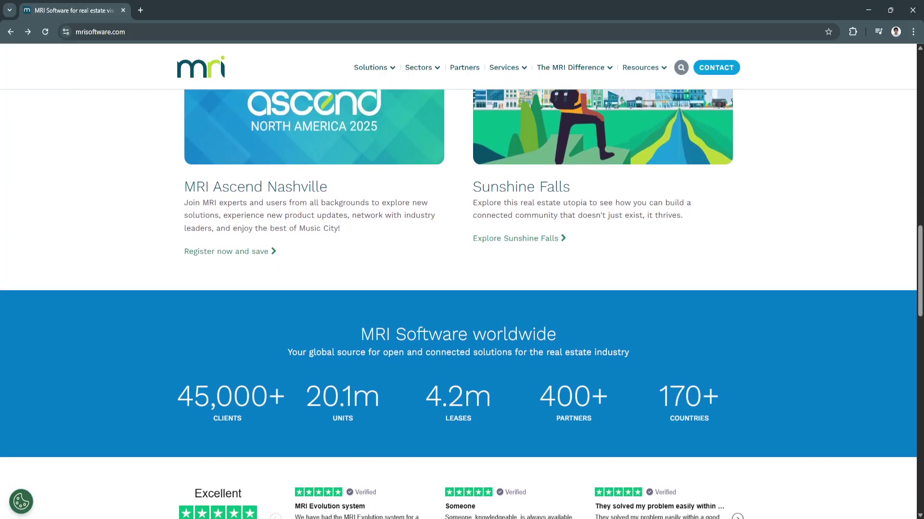
{"action": "scroll", "coordinate": [462, 288], "scroll_direction": "down", "scroll_amount": 1}
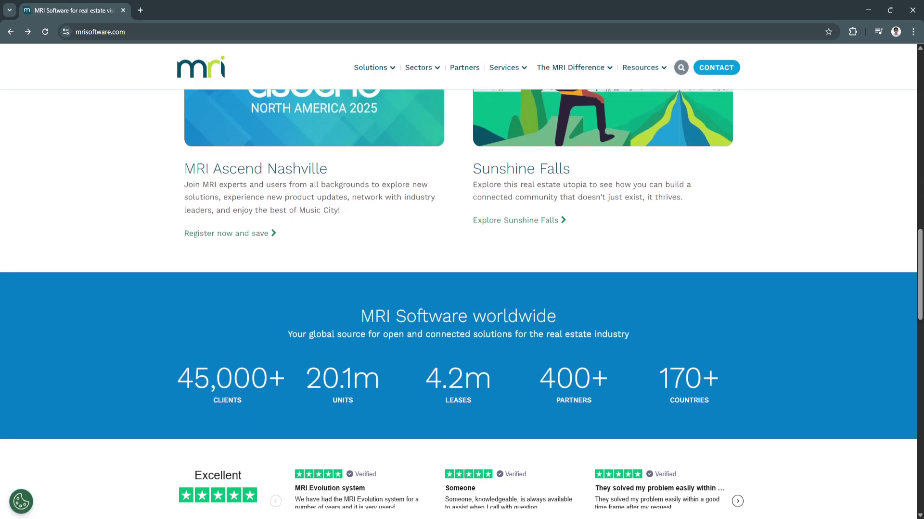
{"action": "scroll", "coordinate": [462, 289], "scroll_direction": "down", "scroll_amount": 1}
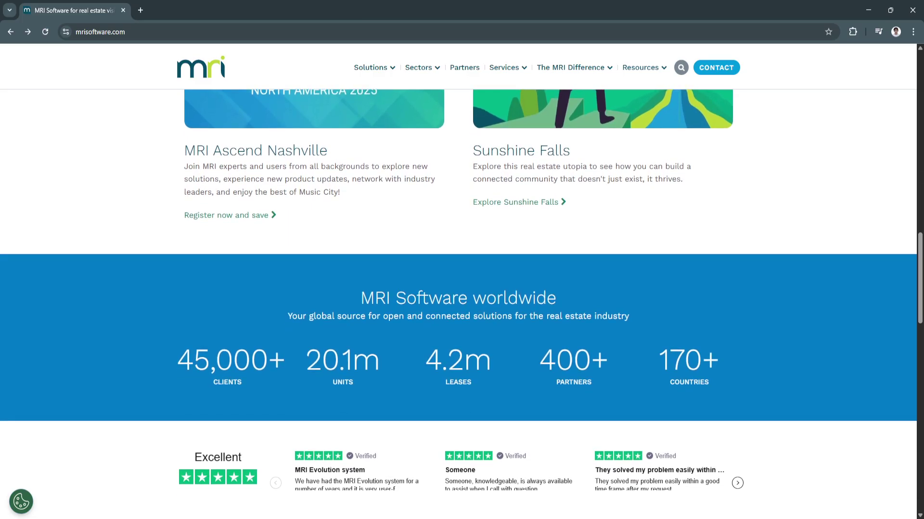
{"action": "scroll", "coordinate": [462, 289], "scroll_direction": "down", "scroll_amount": 1}
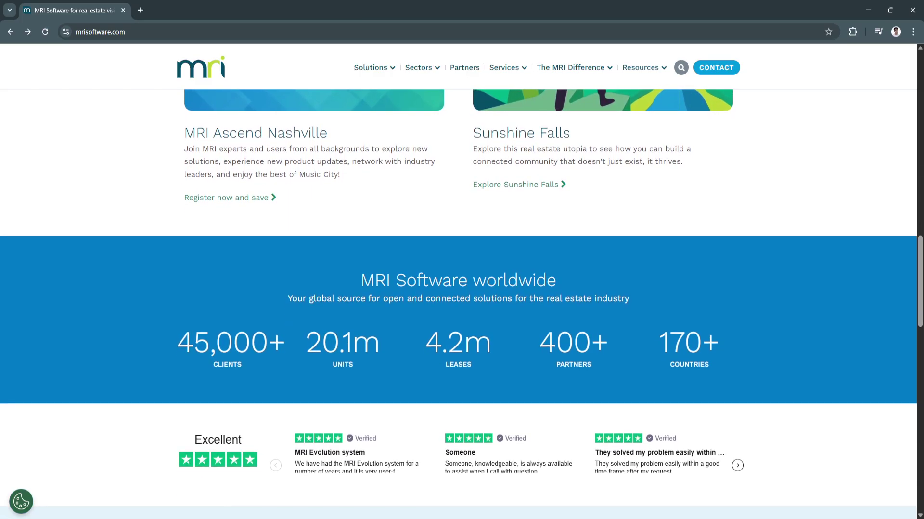
{"action": "scroll", "coordinate": [462, 288], "scroll_direction": "down", "scroll_amount": 1}
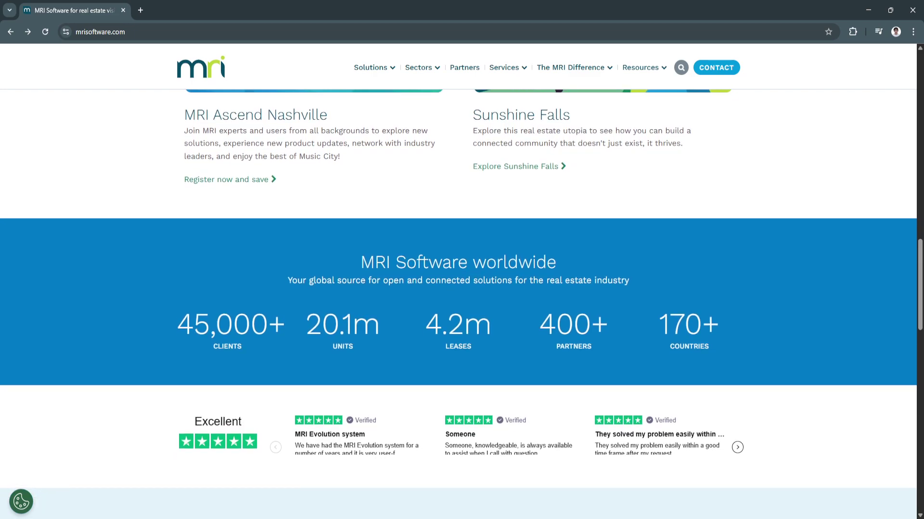
{"action": "scroll", "coordinate": [463, 289], "scroll_direction": "down", "scroll_amount": 1}
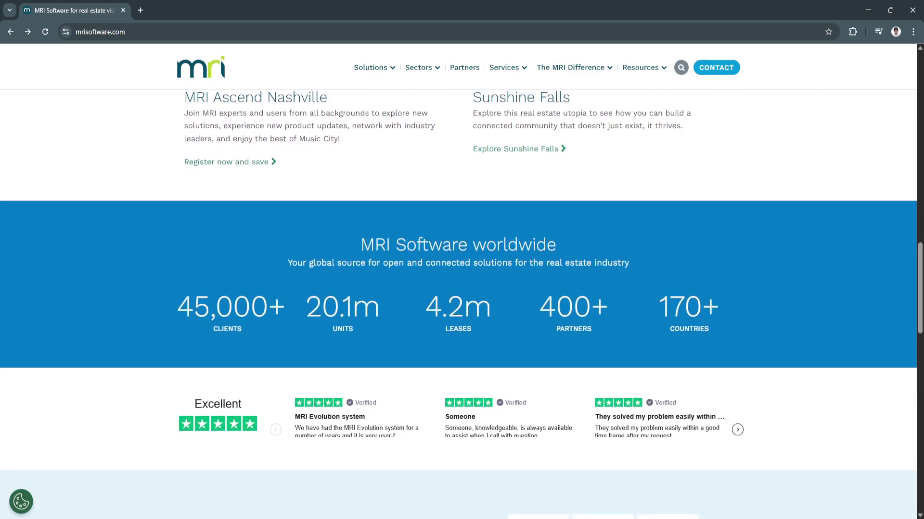
{"action": "scroll", "coordinate": [462, 288], "scroll_direction": "down", "scroll_amount": 1}
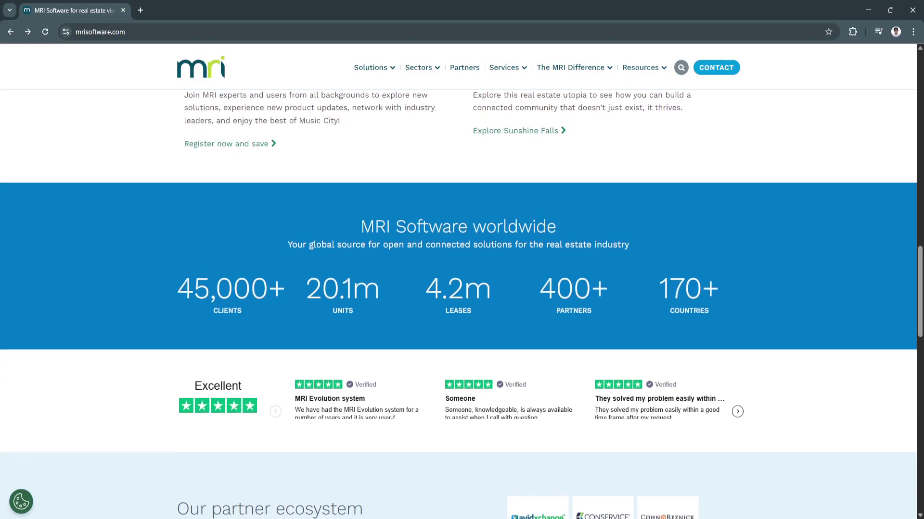
{"action": "scroll", "coordinate": [463, 289], "scroll_direction": "down", "scroll_amount": 1}
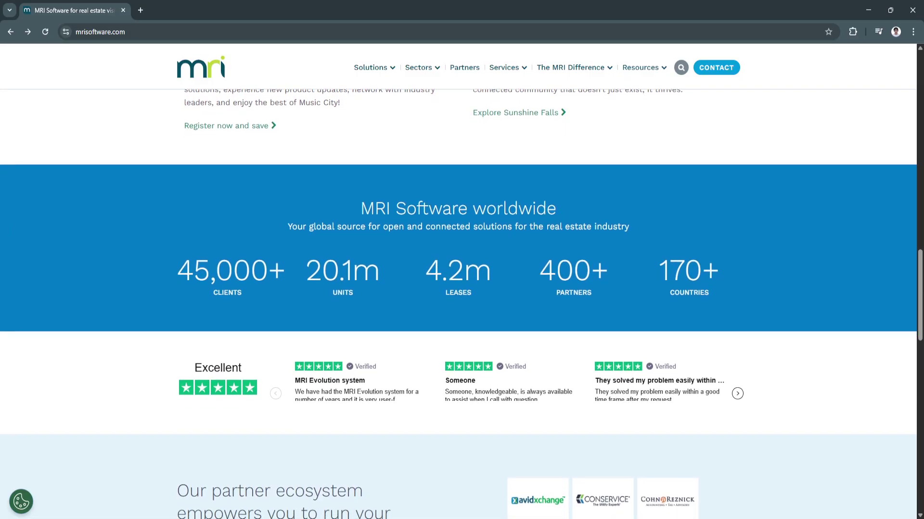
{"action": "scroll", "coordinate": [462, 288], "scroll_direction": "down", "scroll_amount": 1}
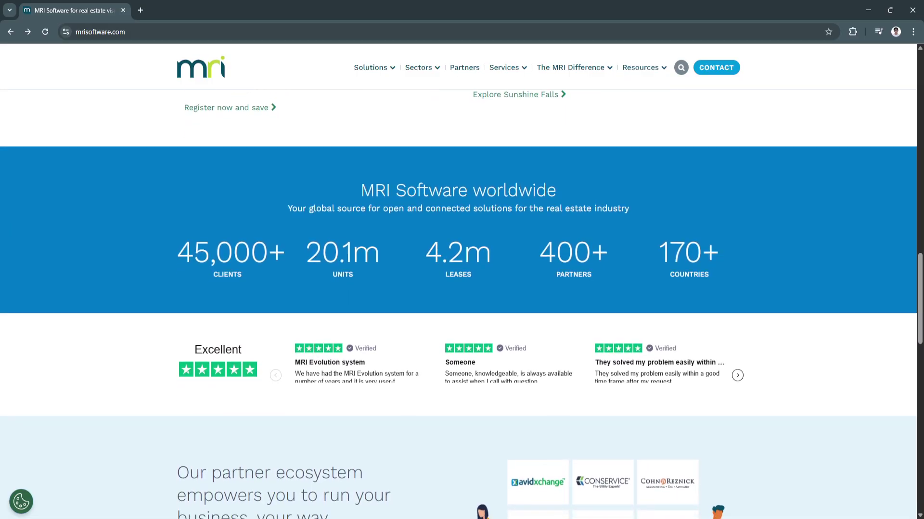
{"action": "scroll", "coordinate": [462, 289], "scroll_direction": "down", "scroll_amount": 1}
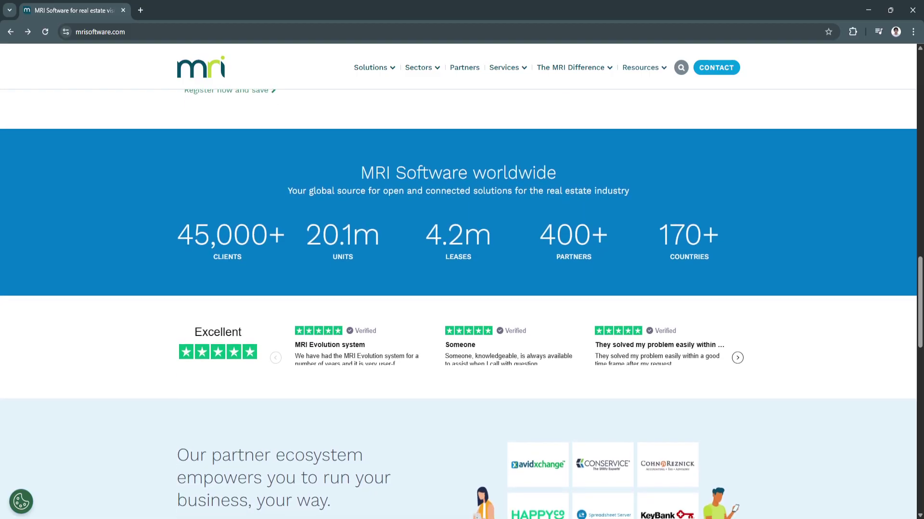
{"action": "scroll", "coordinate": [463, 289], "scroll_direction": "down", "scroll_amount": 1}
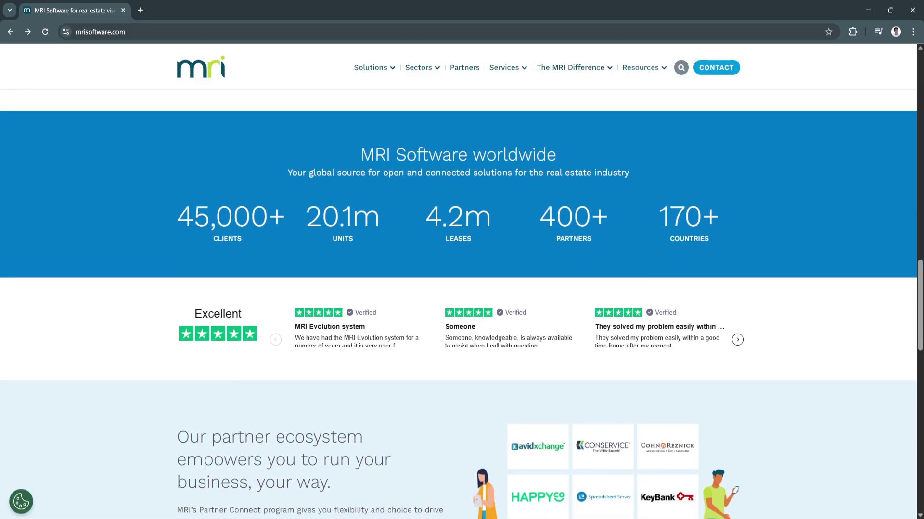
{"action": "scroll", "coordinate": [463, 288], "scroll_direction": "down", "scroll_amount": 1}
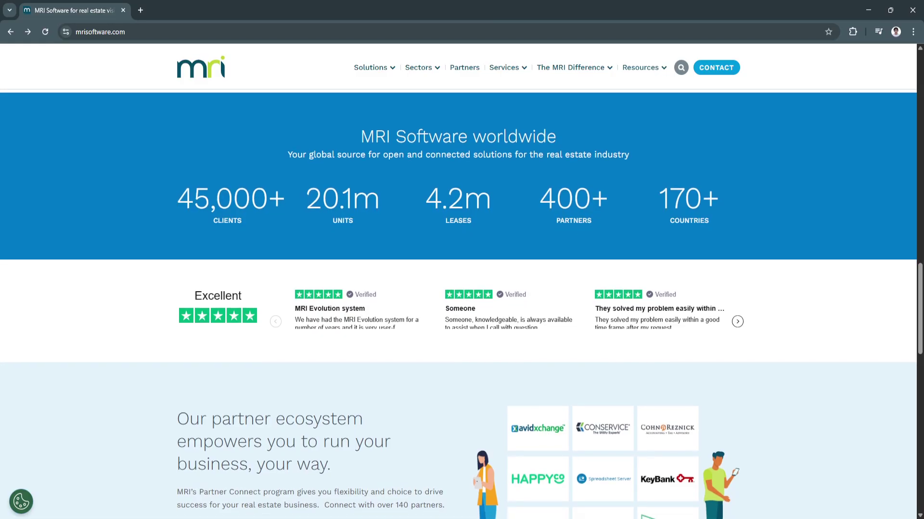
{"action": "scroll", "coordinate": [462, 289], "scroll_direction": "down", "scroll_amount": 1}
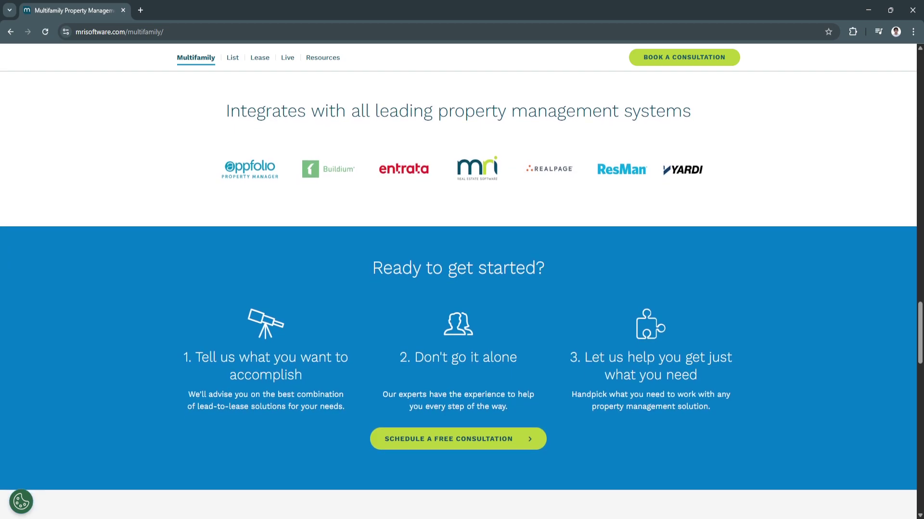
Jump to the top of the Multifamily page, showing the 'Take better care of residents, business, and yourself' introduction.
{"action": "key", "text": "Home"}
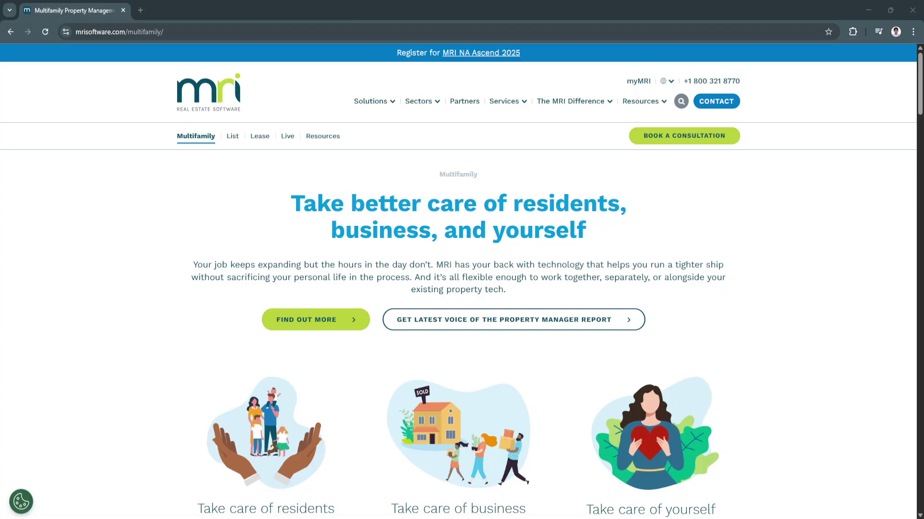